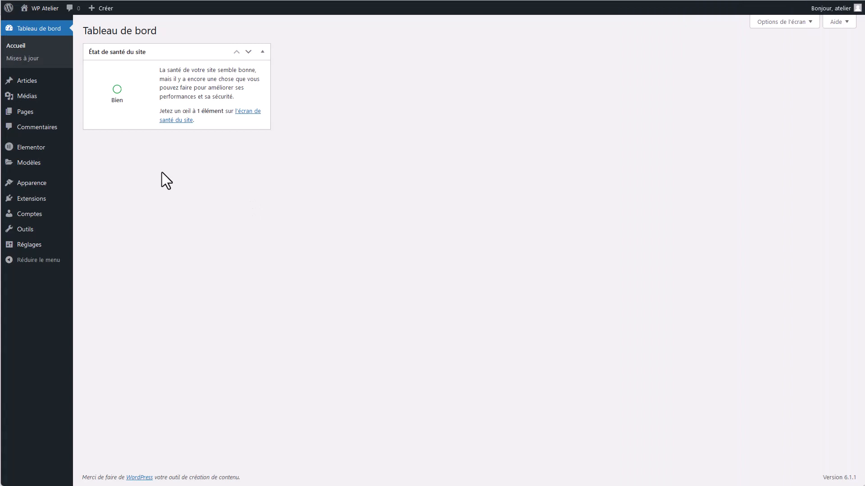
# - Search the theme directory for "hello", then install and activate the Hello Elementor theme
pyautogui.moveTo(30, 183)
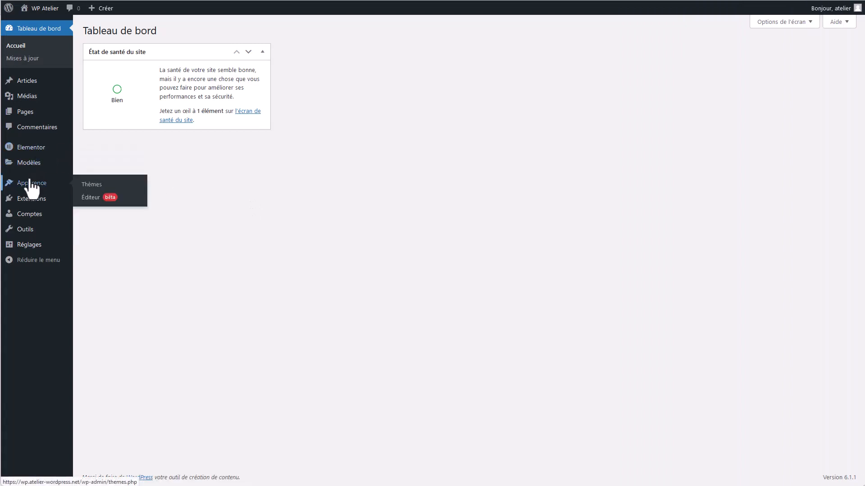
pyautogui.click(94, 185)
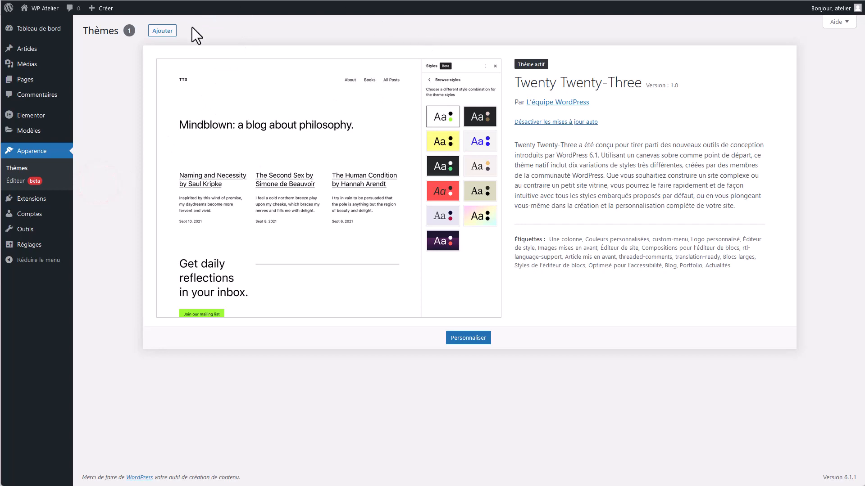
pyautogui.click(159, 31)
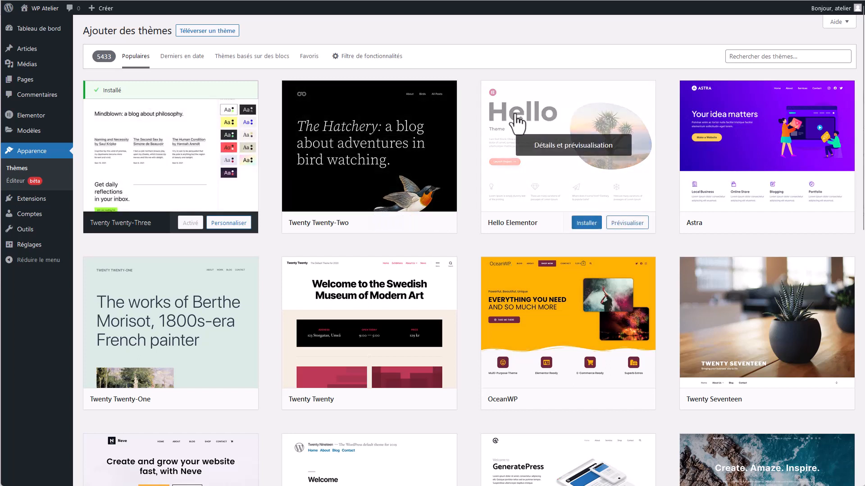
pyautogui.click(771, 57)
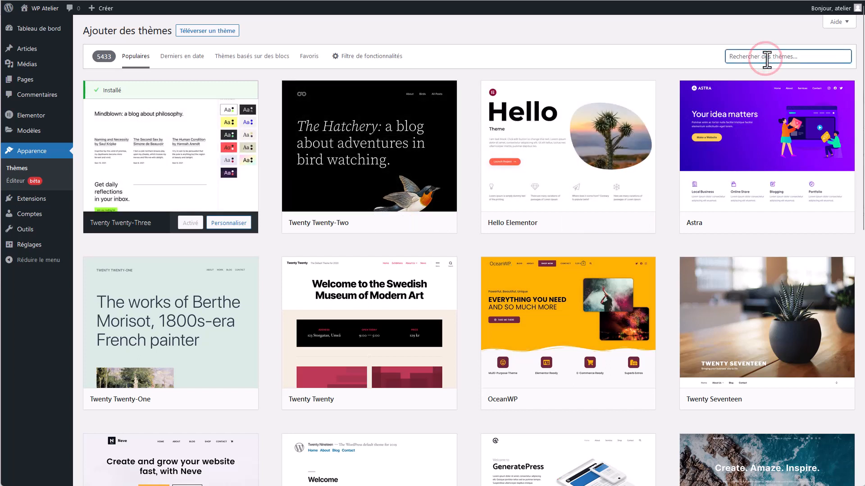
pyautogui.write('hello')
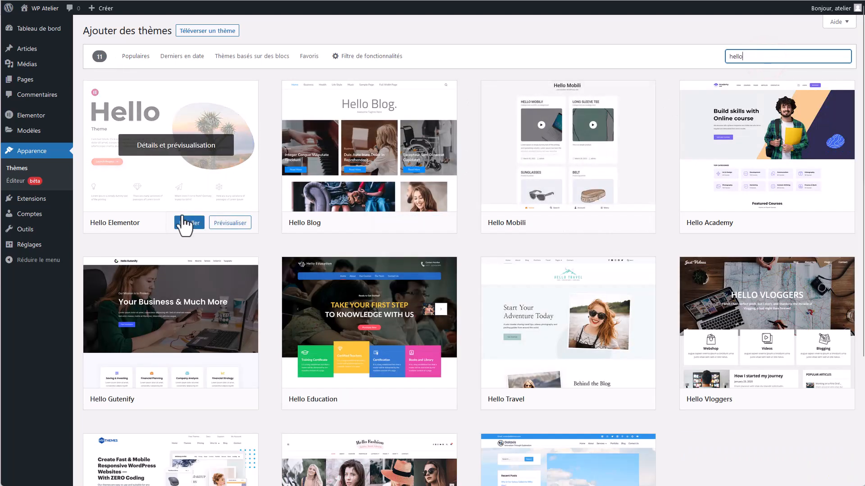
pyautogui.click(191, 225)
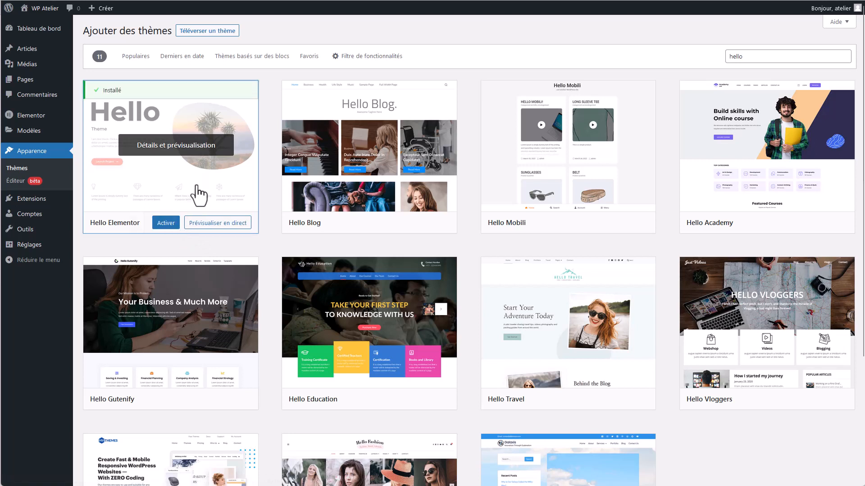
pyautogui.click(165, 223)
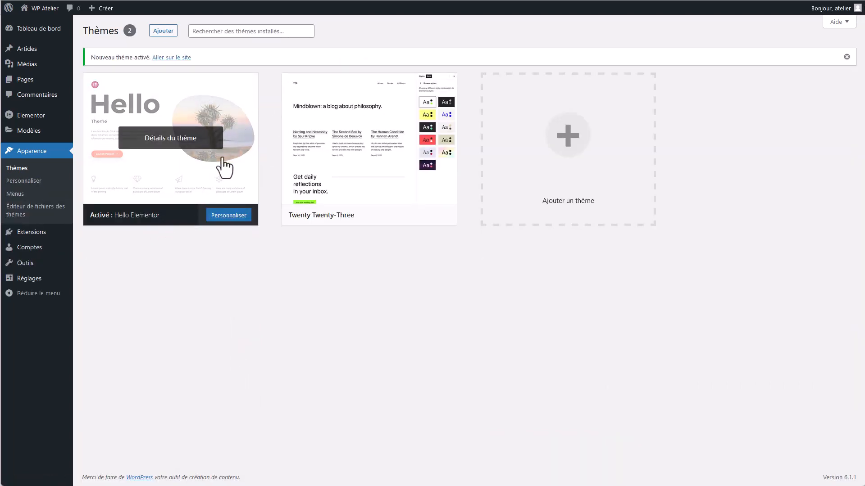
# - Enable automatic updates for the Hello Elementor theme in its theme details
pyautogui.click(197, 170)
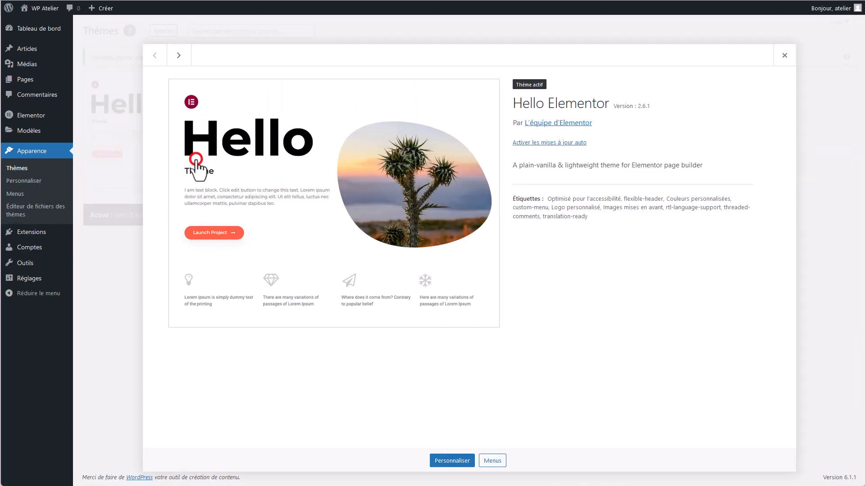
pyautogui.click(546, 142)
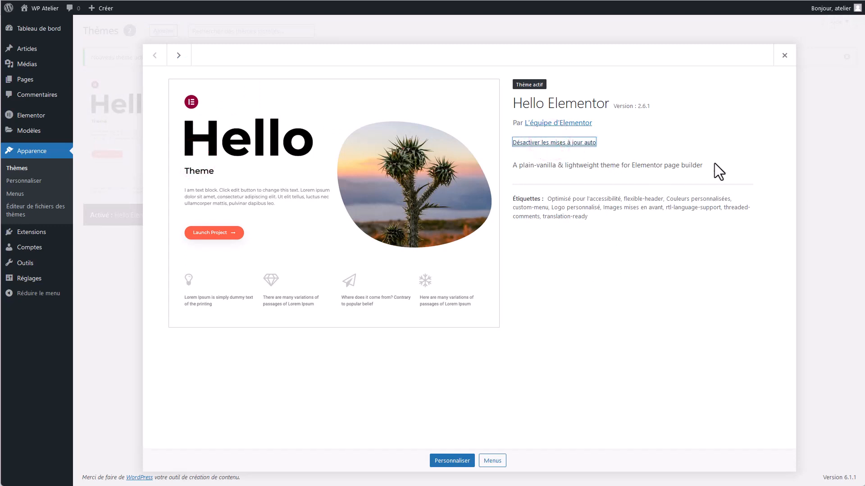
pyautogui.click(786, 55)
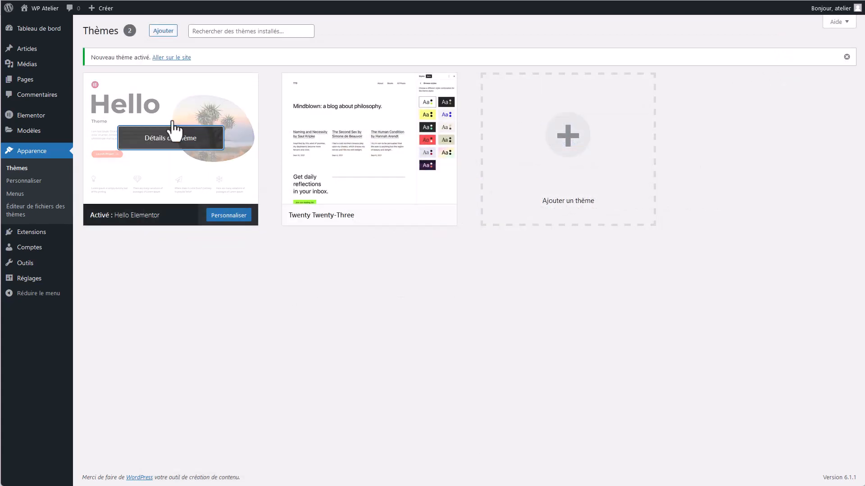
# - View the additional CSS section of the site customizer and return to the themes page
pyautogui.click(25, 181)
pyautogui.click(34, 187)
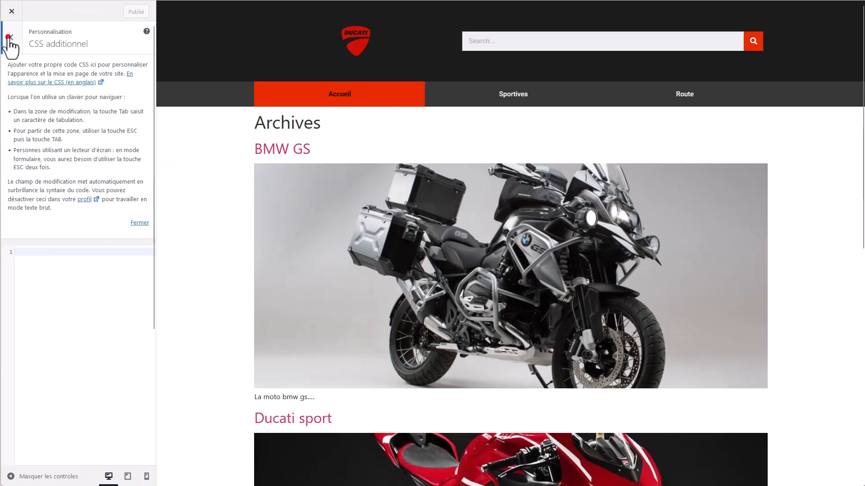
pyautogui.click(9, 37)
pyautogui.click(11, 11)
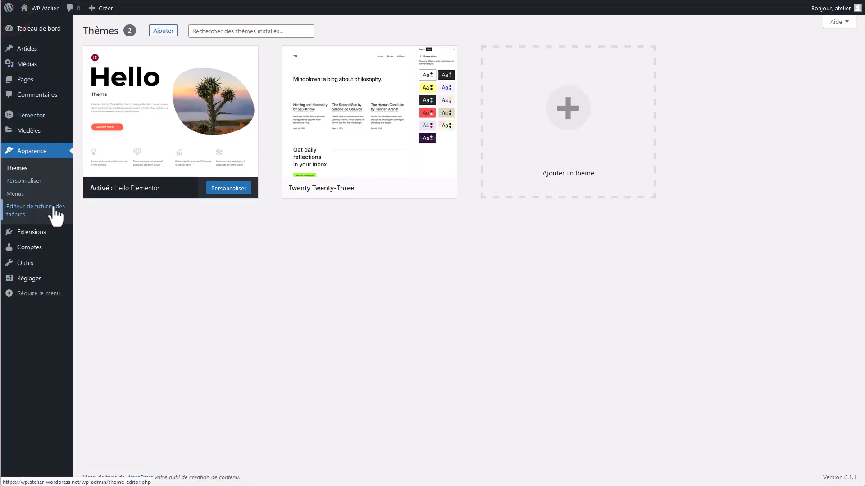
# - Examine Hello Elementor's functions.php code in the theme file editor
pyautogui.click(26, 211)
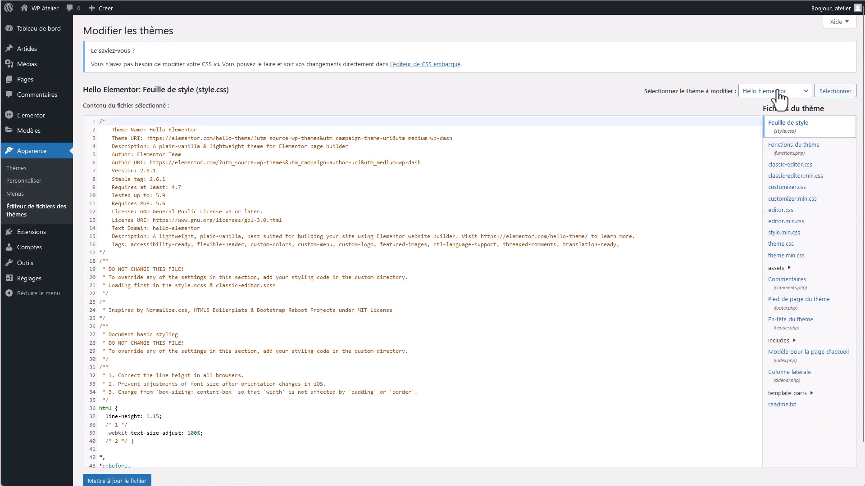
pyautogui.click(775, 90)
pyautogui.click(706, 113)
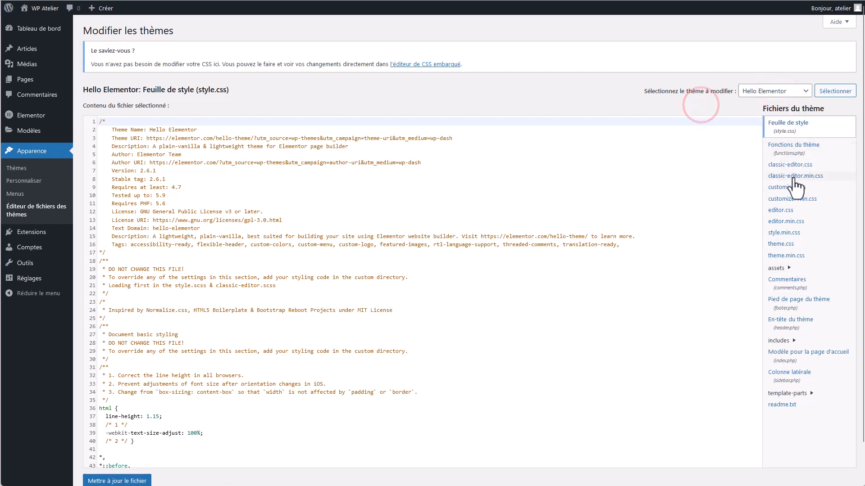
pyautogui.click(791, 145)
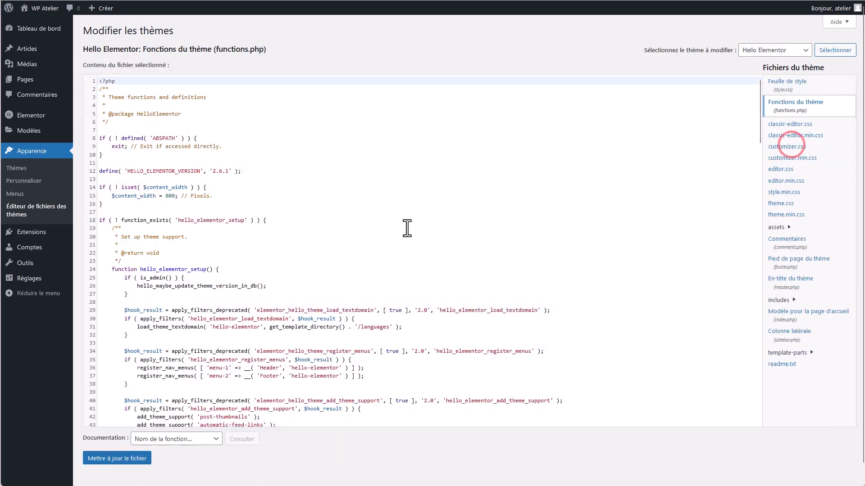
pyautogui.scroll(-5, 188, 256)
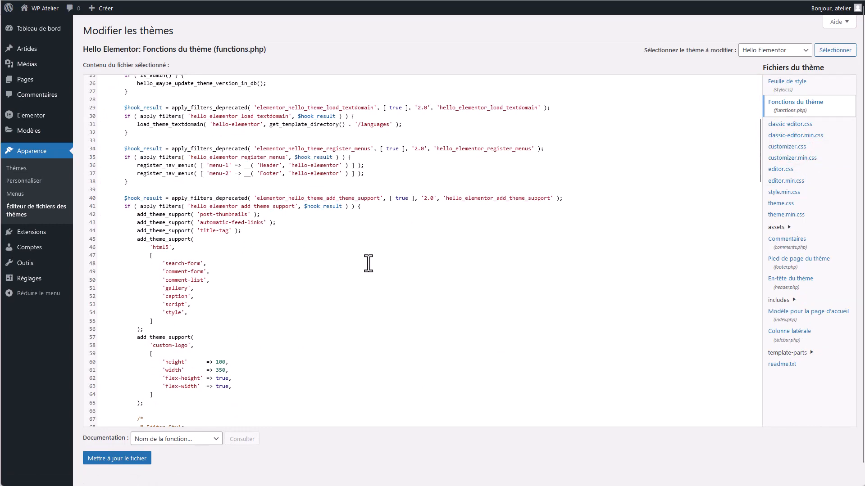
pyautogui.scroll(5, 320, 205)
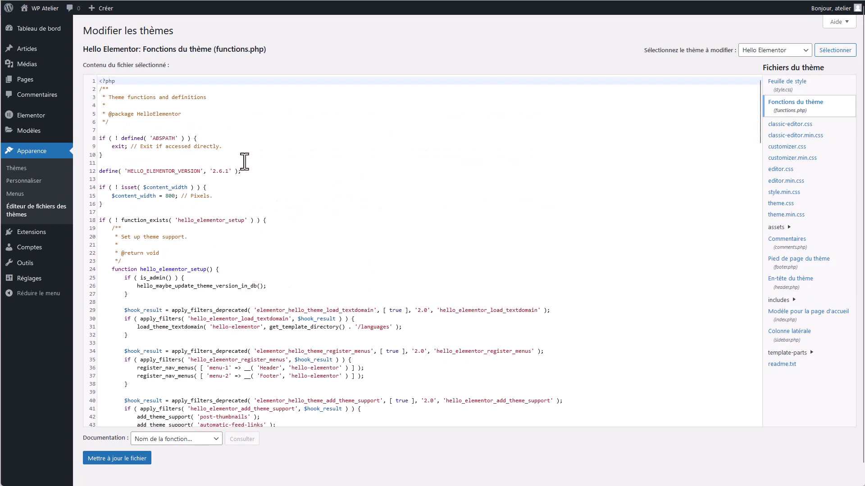
# - Upload hello-theme-child-master.zip as a new theme, install it and activate it
pyautogui.click(19, 167)
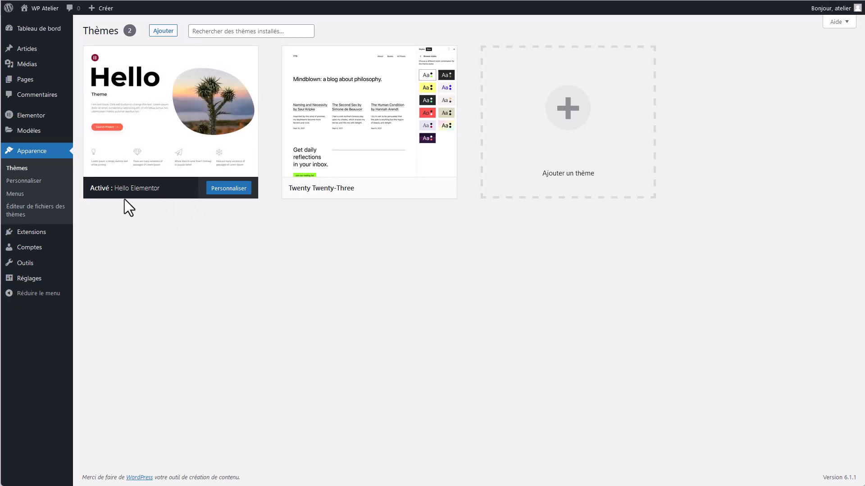
pyautogui.click(158, 30)
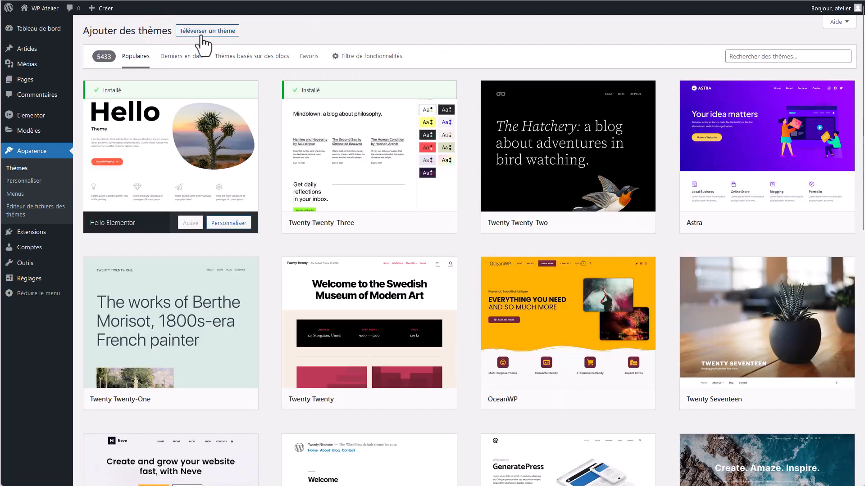
pyautogui.click(217, 31)
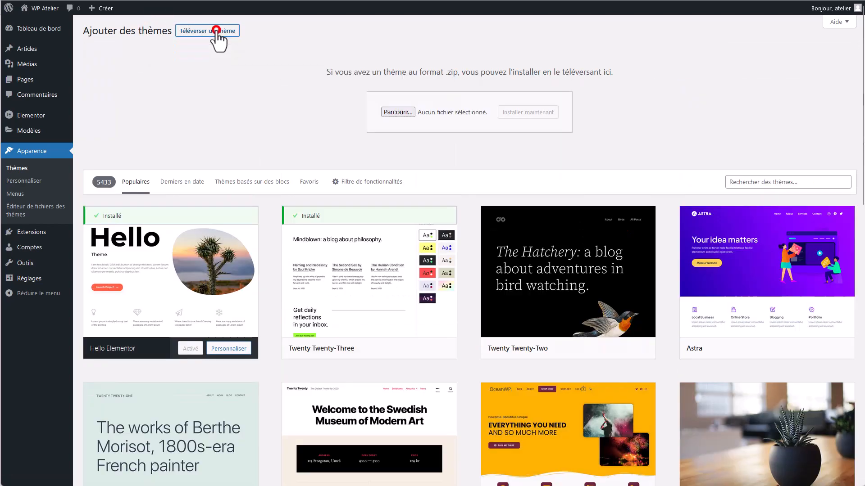
pyautogui.click(398, 112)
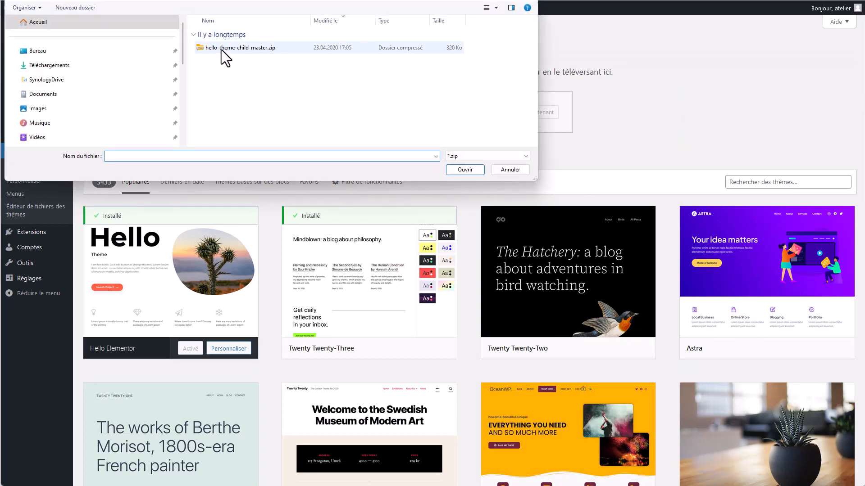
pyautogui.click(248, 47)
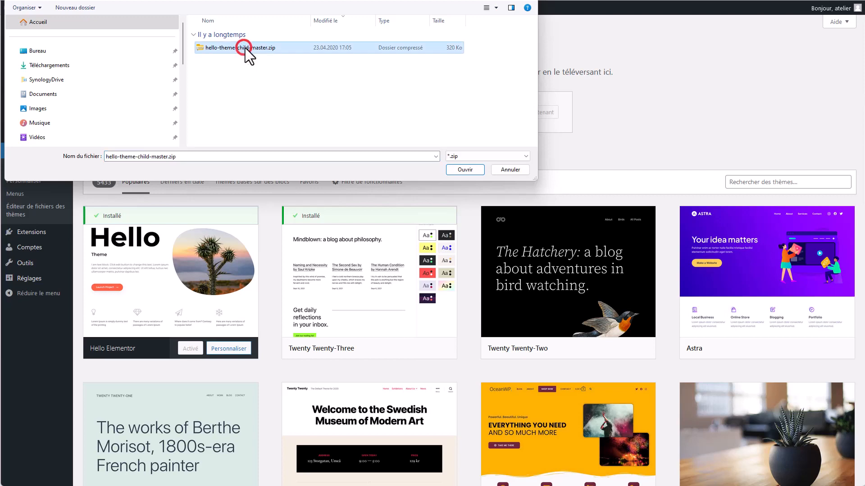
pyautogui.doubleClick(251, 48)
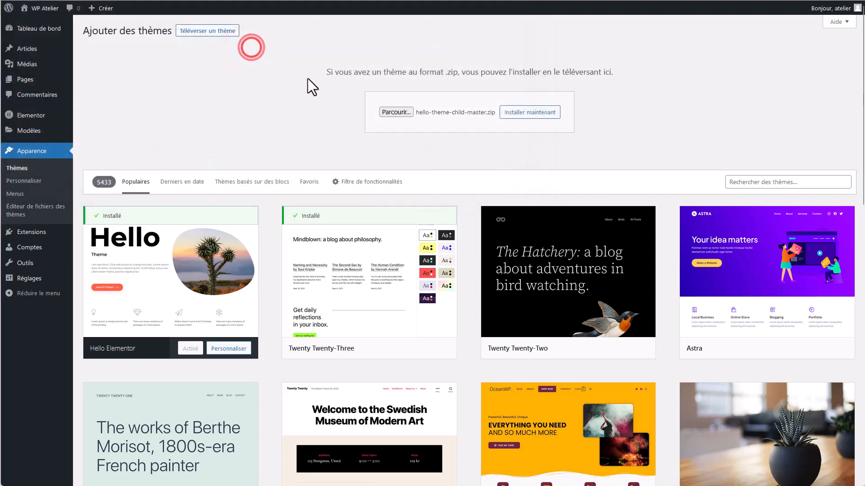
pyautogui.click(533, 111)
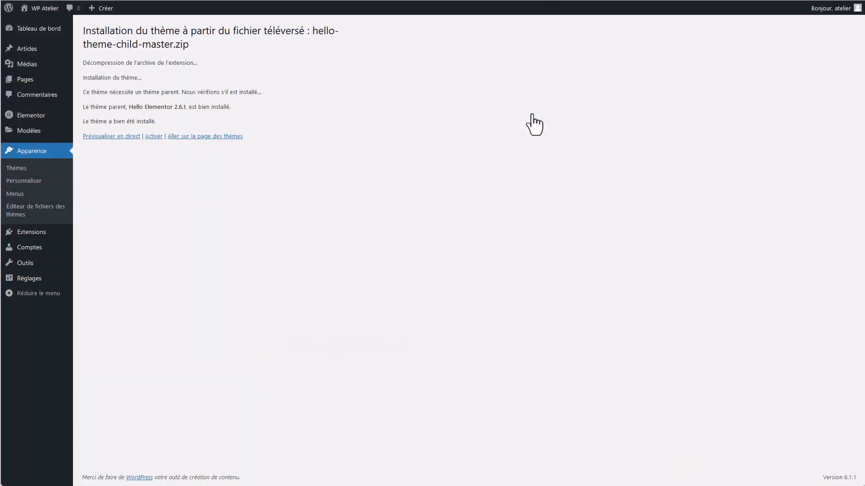
pyautogui.click(154, 137)
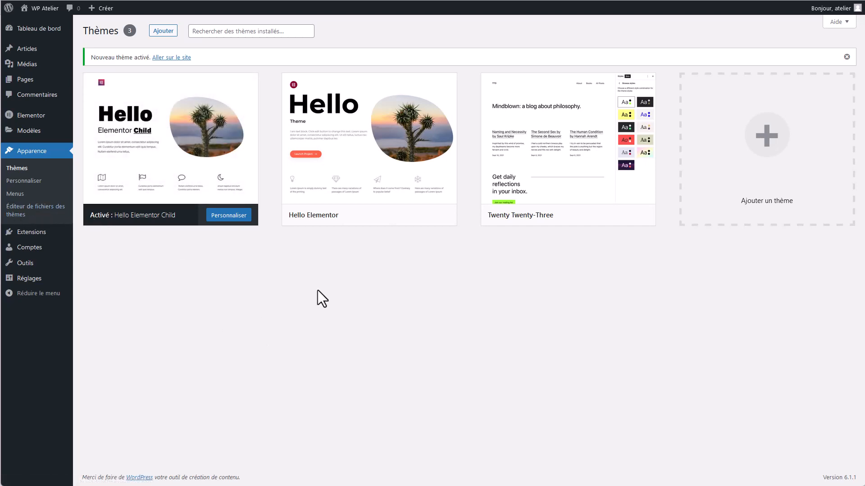
# - Delete the Twenty Twenty-Three theme and confirm its removal
pyautogui.moveTo(570, 140)
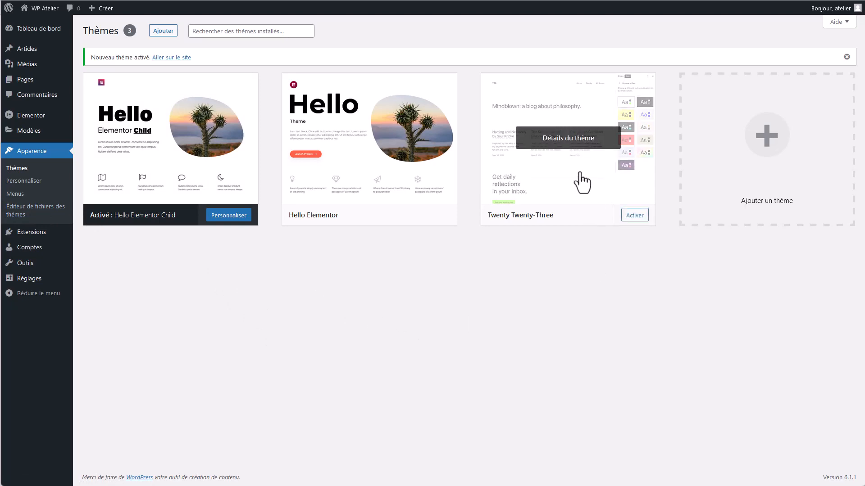
pyautogui.click(577, 172)
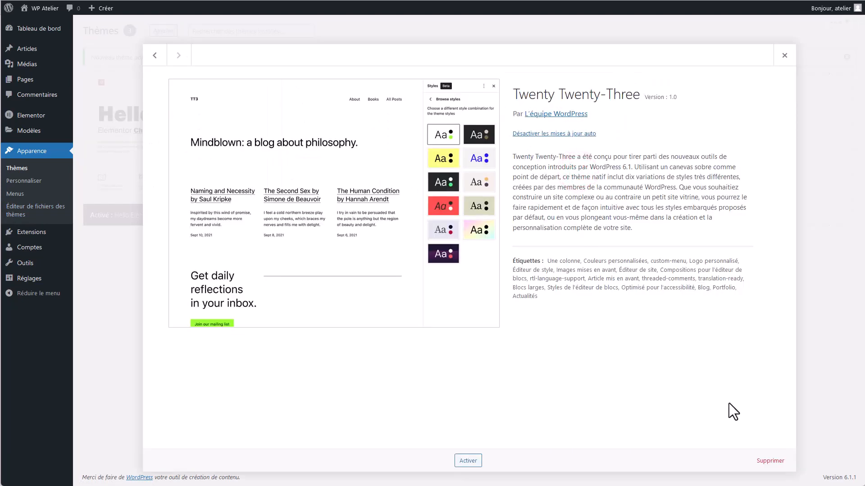
pyautogui.click(768, 461)
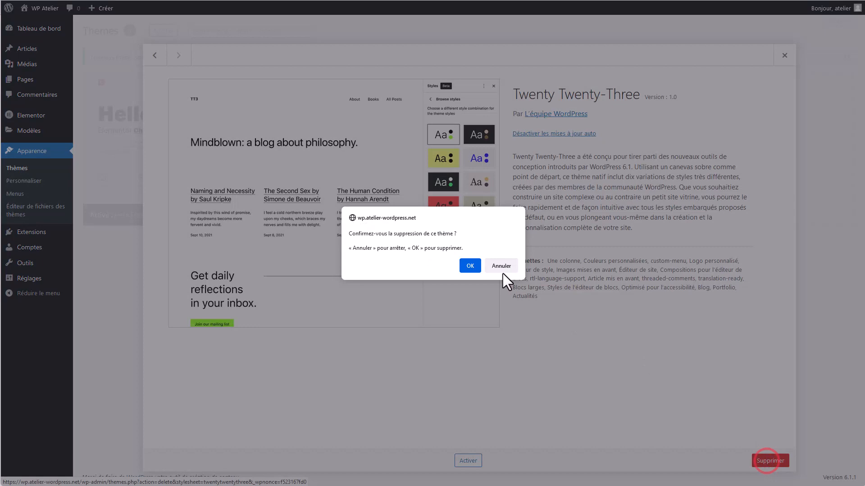
pyautogui.click(470, 267)
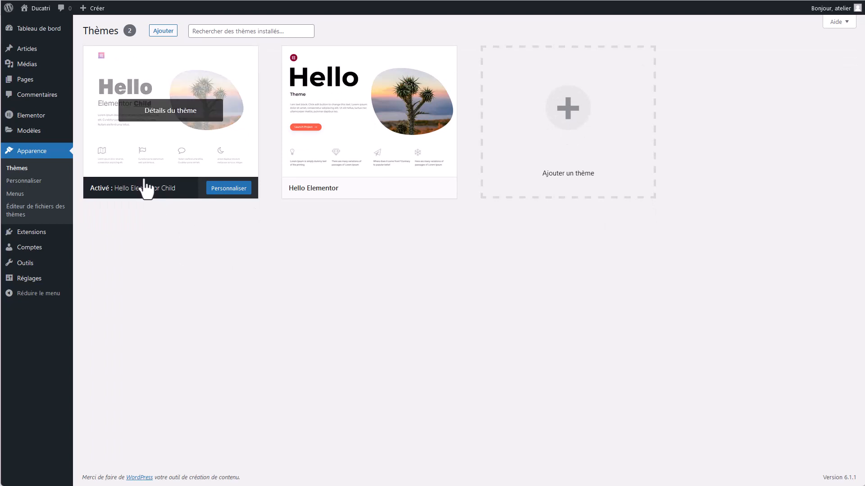
# - Visit the live site and examine its header, archive posts and footer line
pyautogui.moveTo(41, 8)
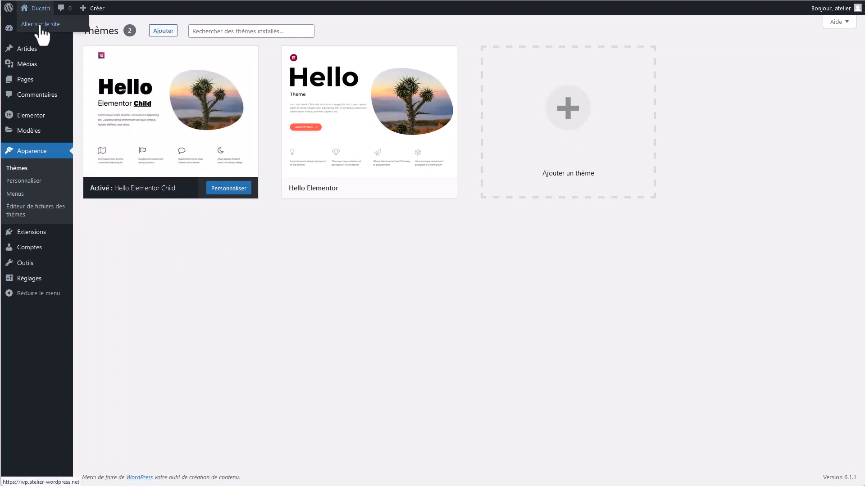
pyautogui.click(40, 24)
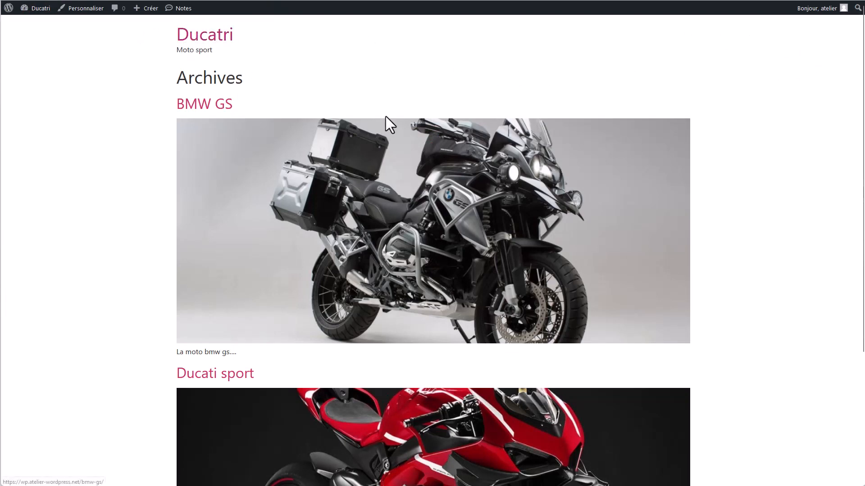
pyautogui.scroll(-3, 490, 185)
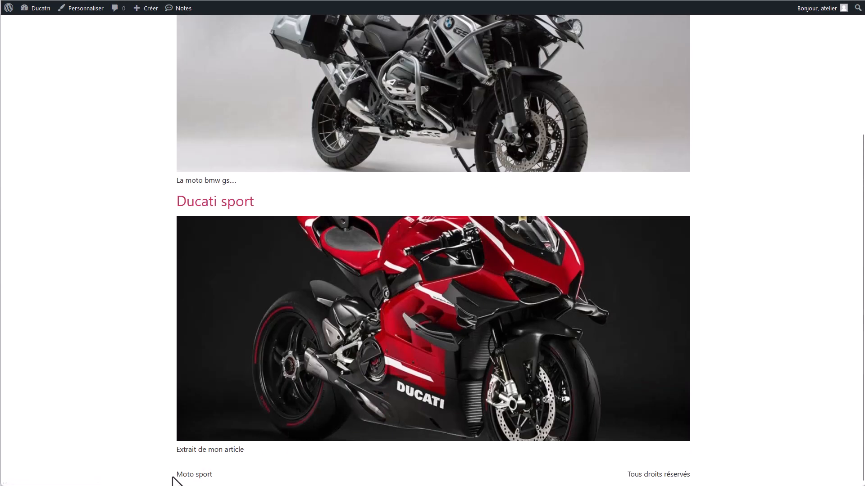
pyautogui.moveTo(700, 473); pyautogui.dragTo(170, 463)
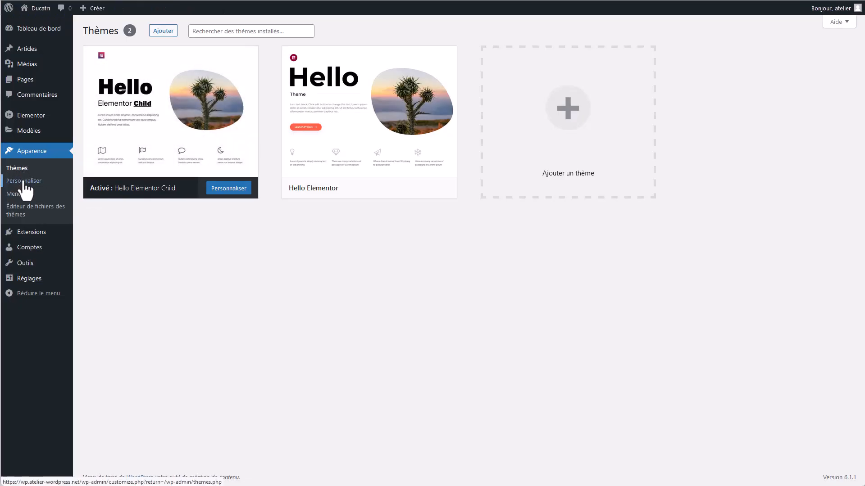
# - Set Ducati-Logo.png from the media library as the site logo in the customizer's site identity, without cropping
pyautogui.click(24, 181)
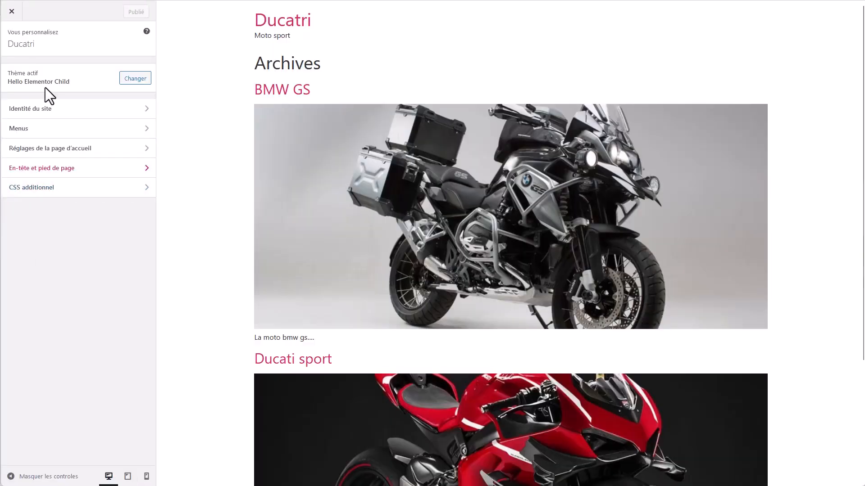
pyautogui.click(43, 109)
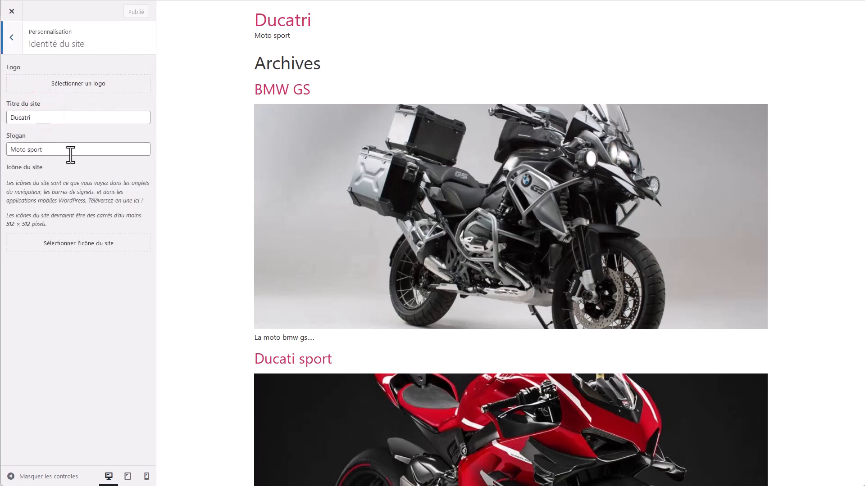
pyautogui.click(85, 84)
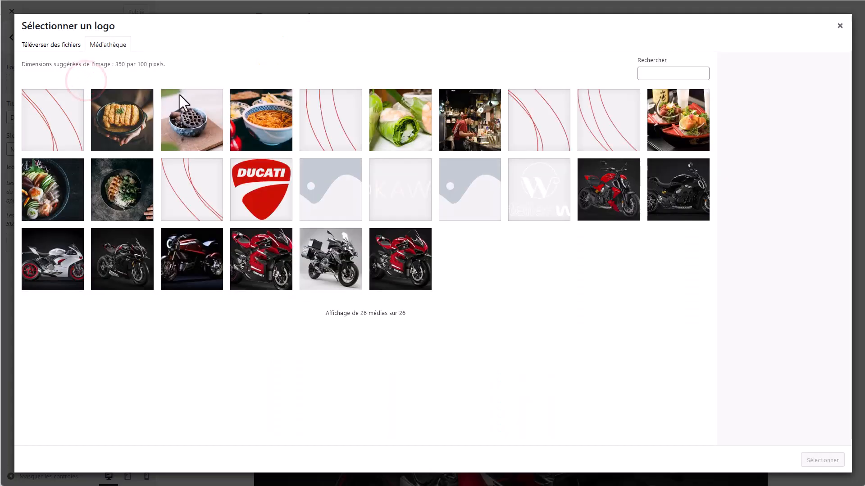
pyautogui.click(263, 186)
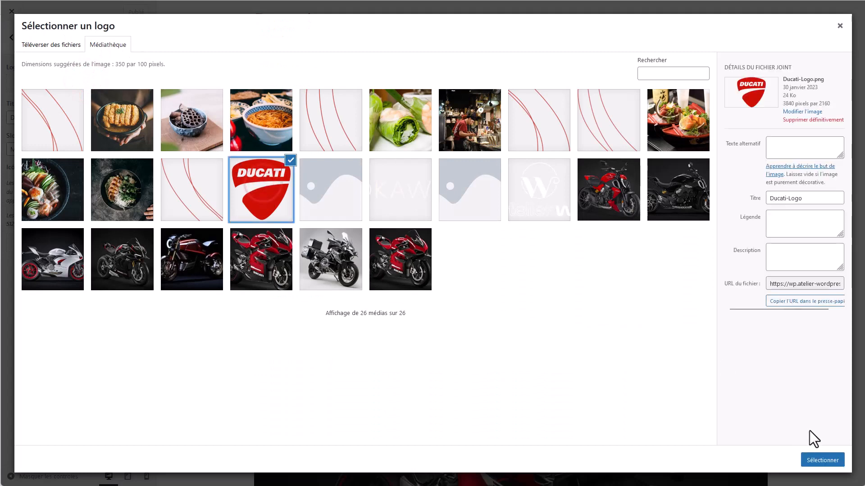
pyautogui.click(812, 459)
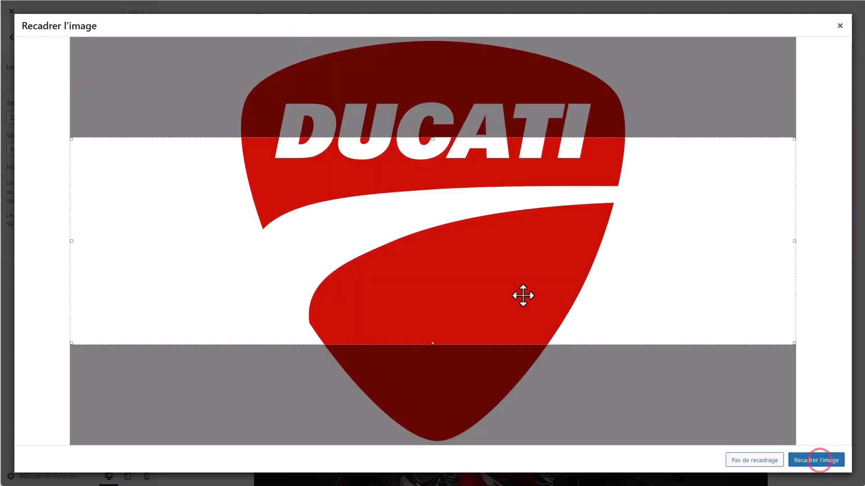
pyautogui.click(749, 460)
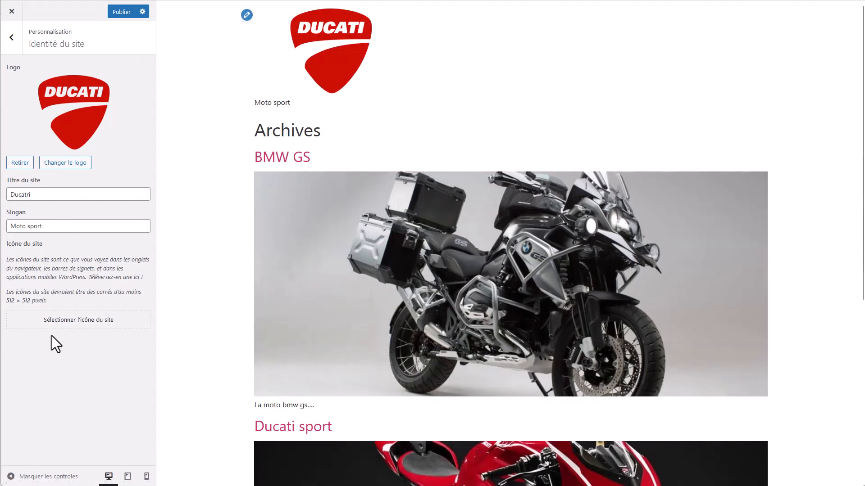
# - Set Ducati-Logo.png as the site icon, accept the proposed crop and publish the site identity changes
pyautogui.click(66, 320)
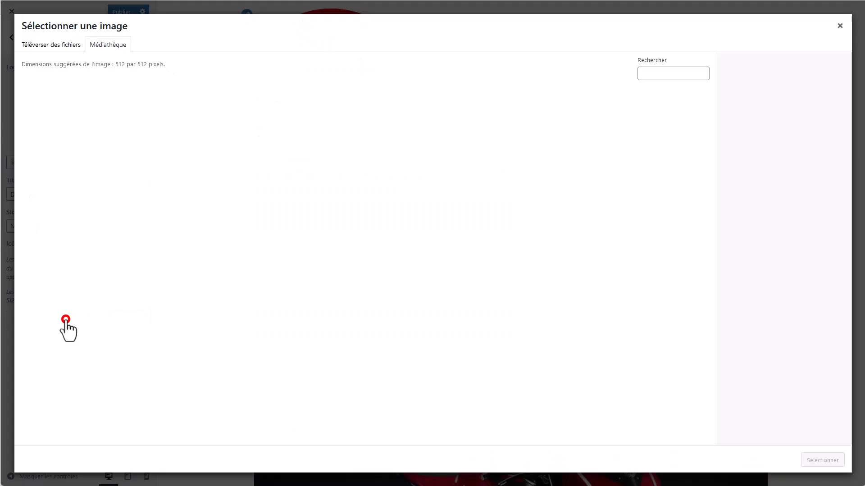
pyautogui.click(264, 189)
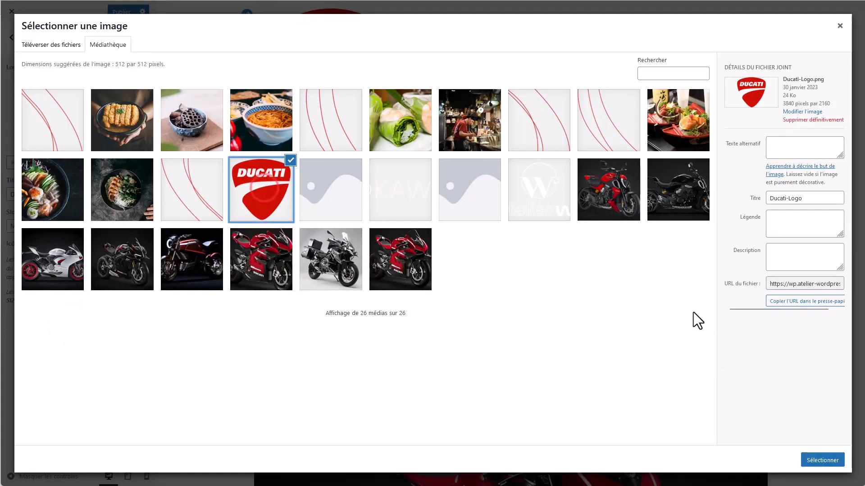
pyautogui.click(815, 460)
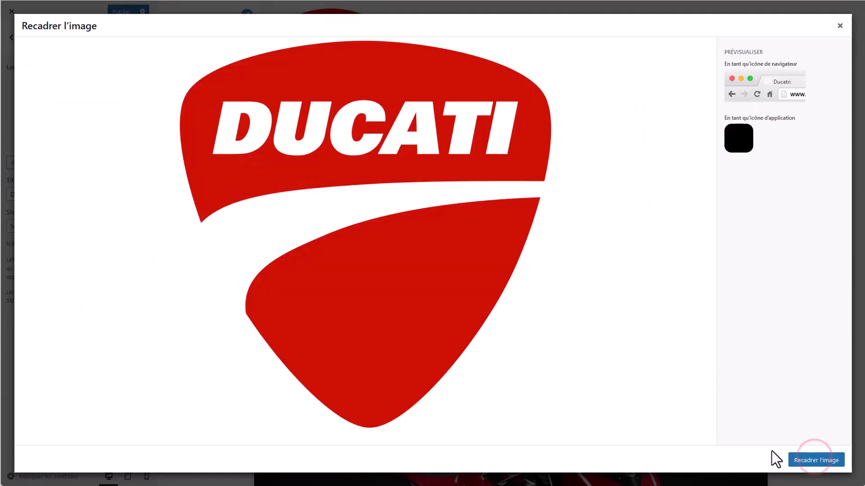
pyautogui.click(816, 460)
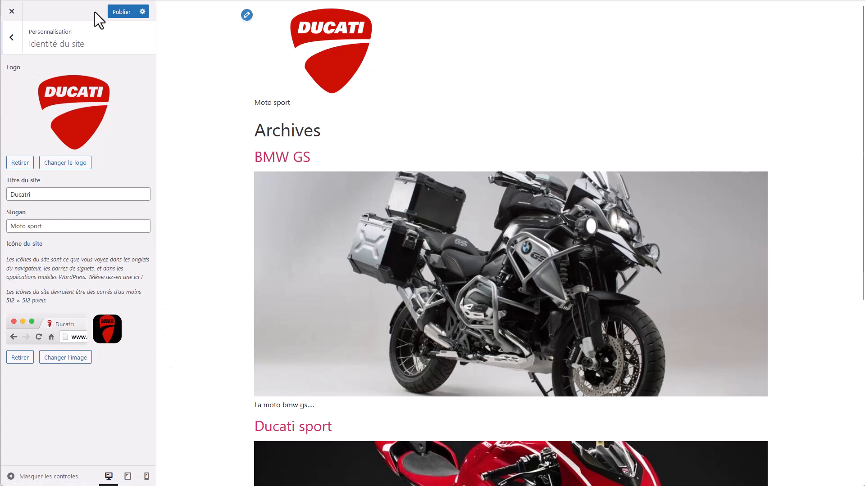
pyautogui.click(124, 12)
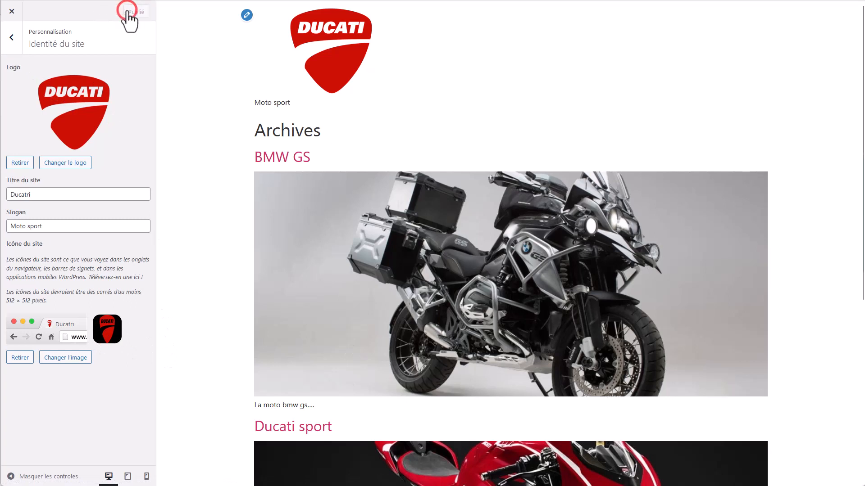
# - Review the menus in the customizer and the list of editable menus on the dashboard's Menus page
pyautogui.click(12, 39)
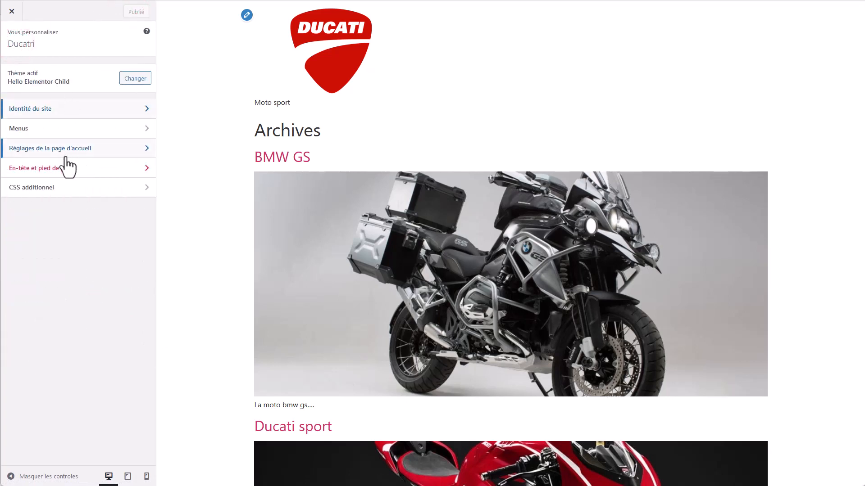
pyautogui.click(36, 131)
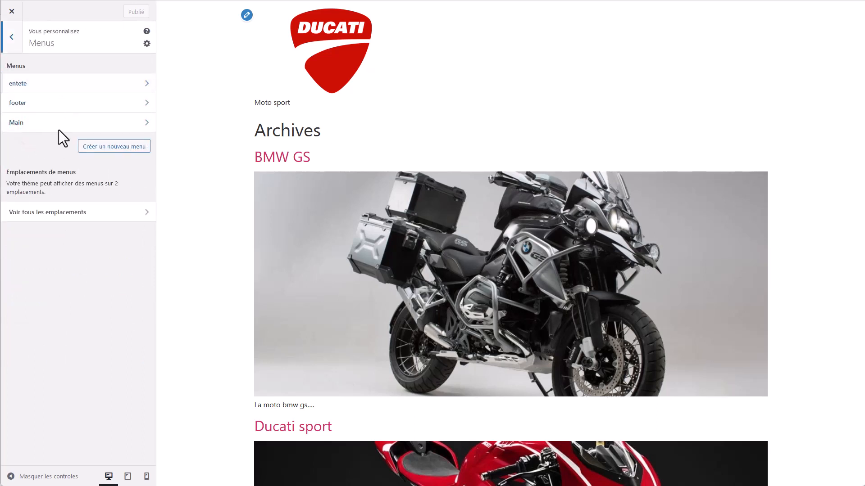
pyautogui.click(10, 38)
pyautogui.click(12, 11)
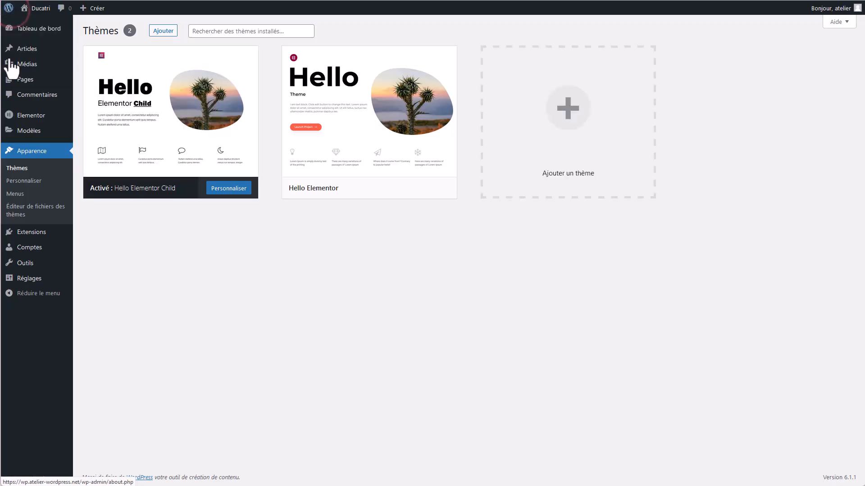
pyautogui.click(14, 193)
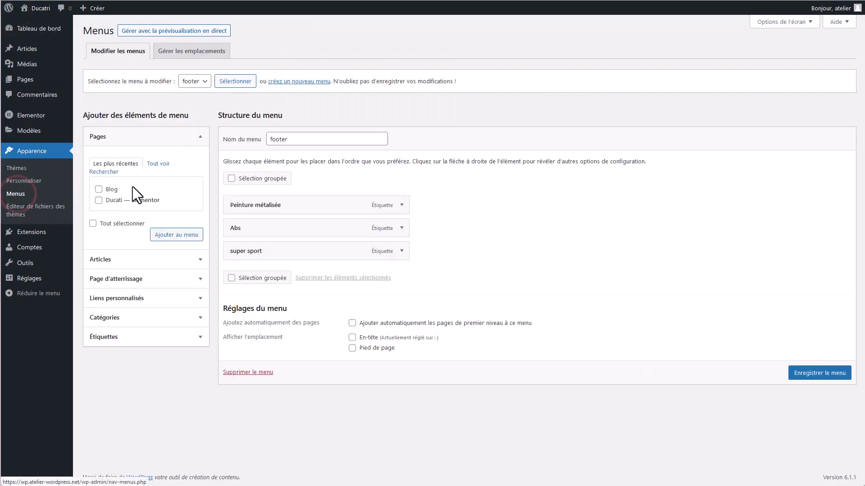
pyautogui.click(193, 82)
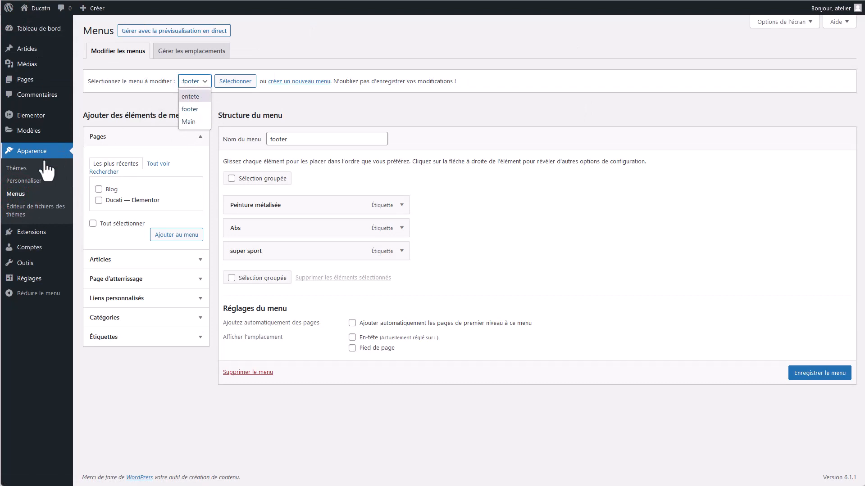
# - Examine the homepage display options in the customizer and in the dashboard's reading settings (Réglages de lecture)
pyautogui.click(23, 180)
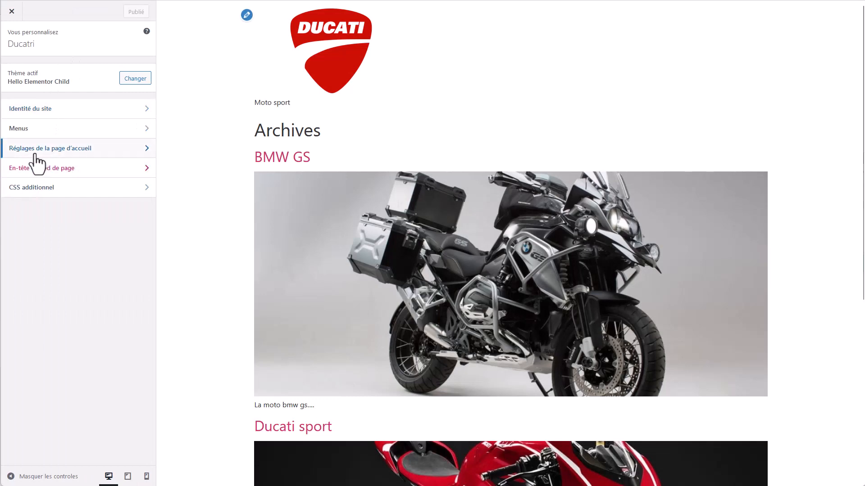
pyautogui.click(79, 150)
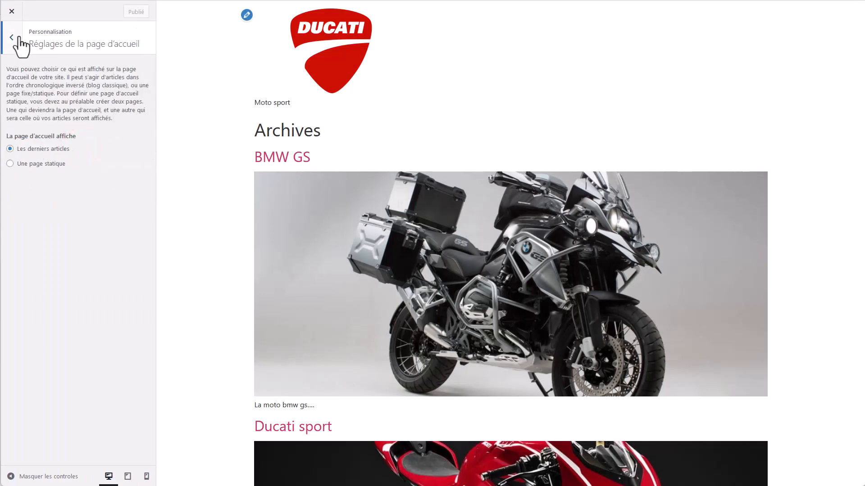
pyautogui.click(12, 11)
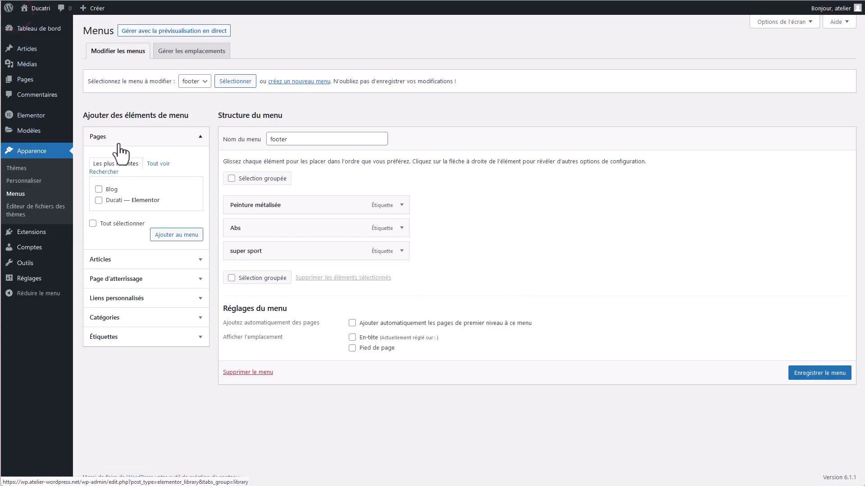
pyautogui.moveTo(43, 276)
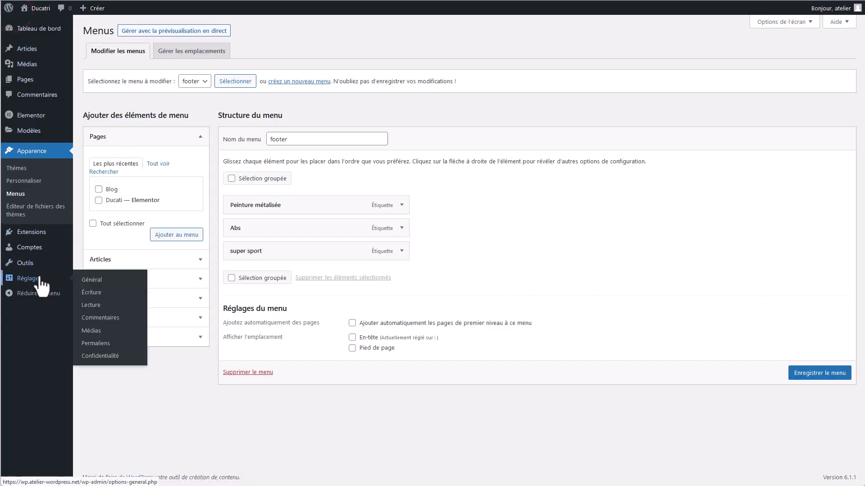
pyautogui.click(95, 304)
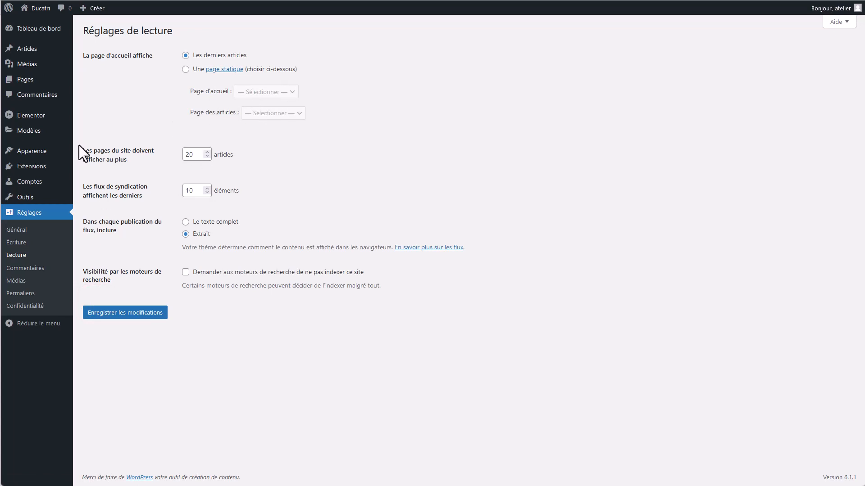
# - Examine the customizer's header and footer section (En-tête et pied de page)
pyautogui.moveTo(36, 155)
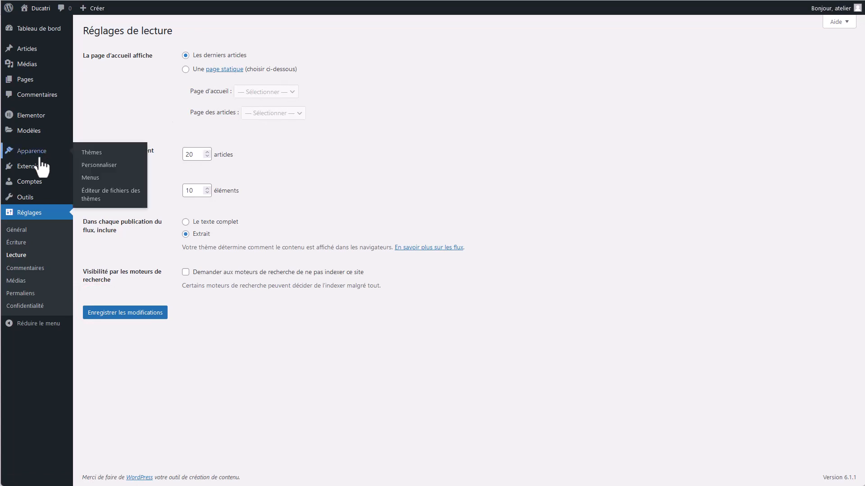
pyautogui.click(100, 166)
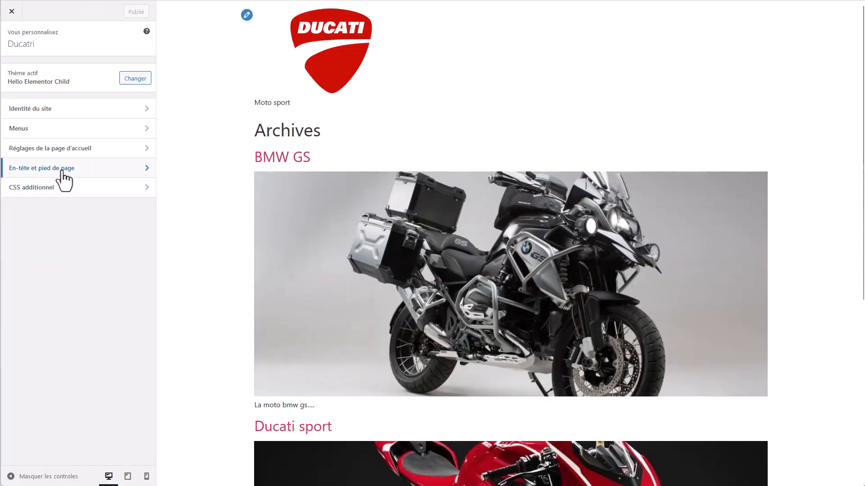
pyautogui.click(63, 171)
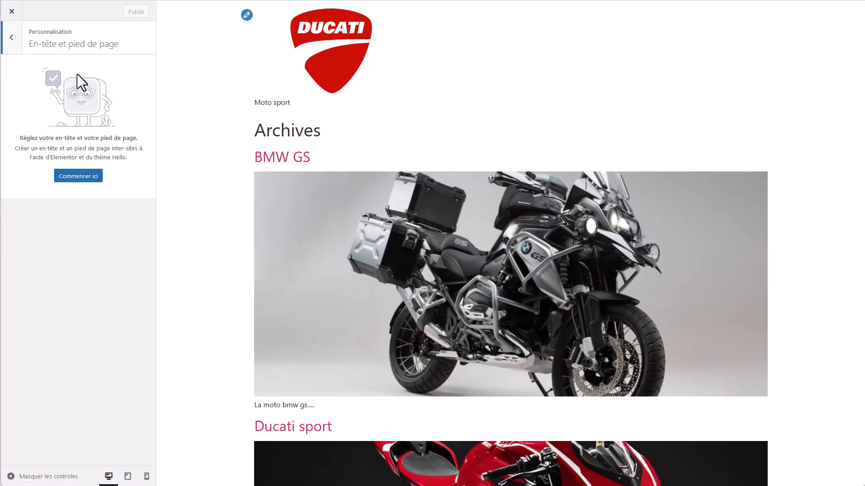
pyautogui.click(12, 40)
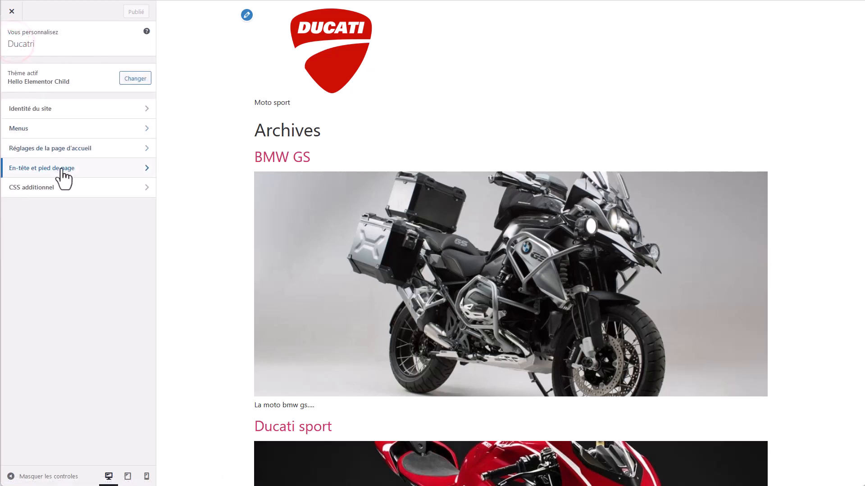
# - Add the additional CSS rule header h1.entry-title{display:none} to hide the Archives title, and publish it
pyautogui.click(53, 187)
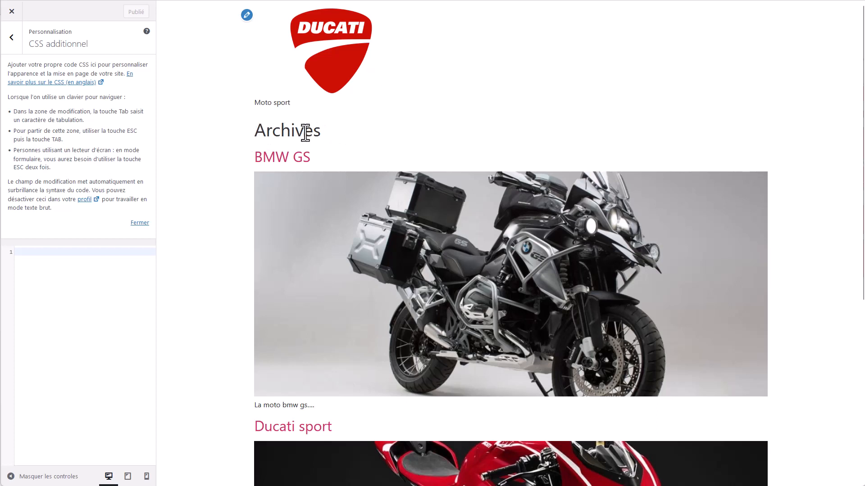
pyautogui.click(114, 253)
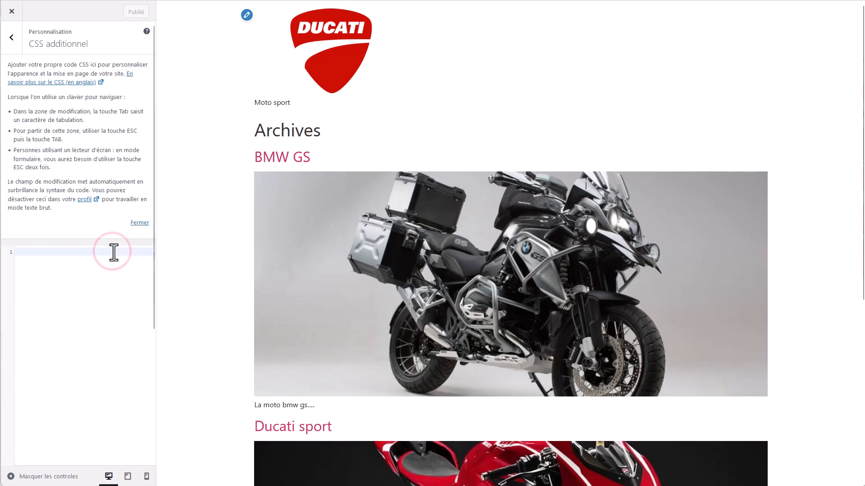
pyautogui.write('header h1.entry-title{display:none}')
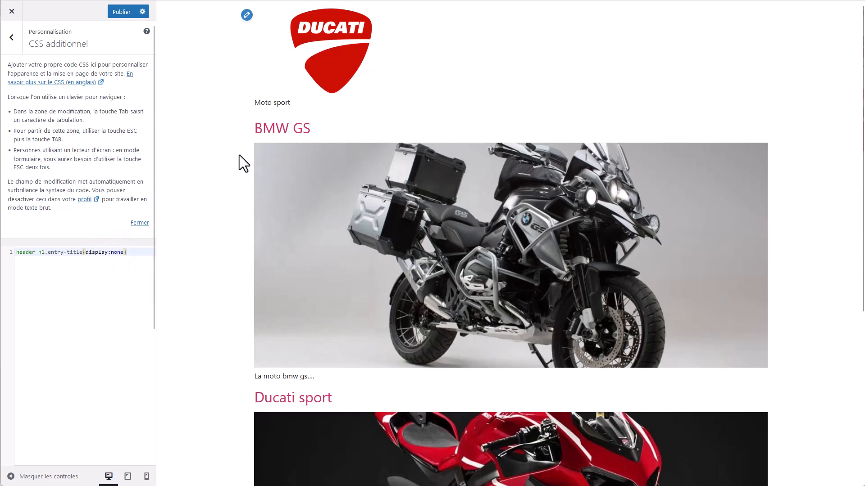
pyautogui.click(119, 12)
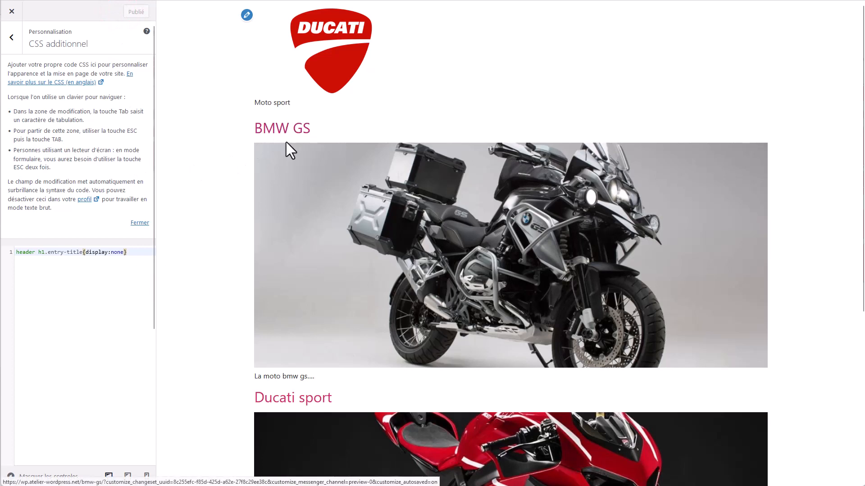
# - Delete the title-hiding rule from the additional CSS and publish the change
pyautogui.click(131, 252)
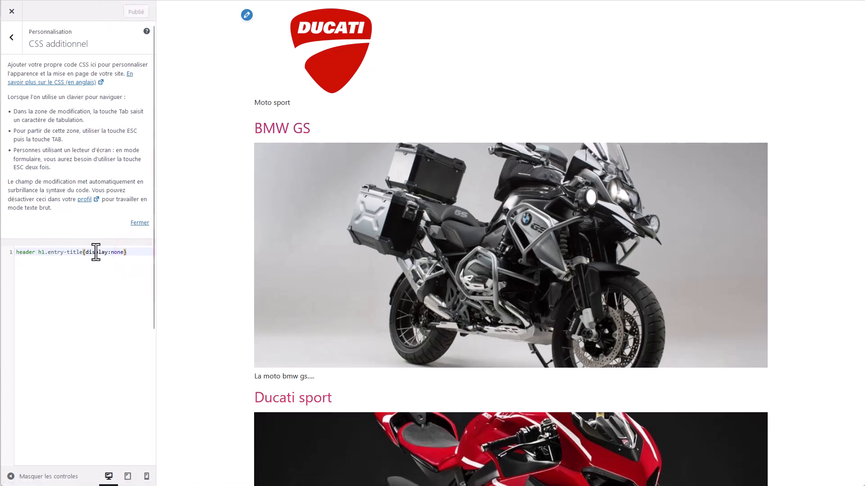
pyautogui.moveTo(127, 253); pyautogui.dragTo(16, 256)
pyautogui.press('BackSpace')
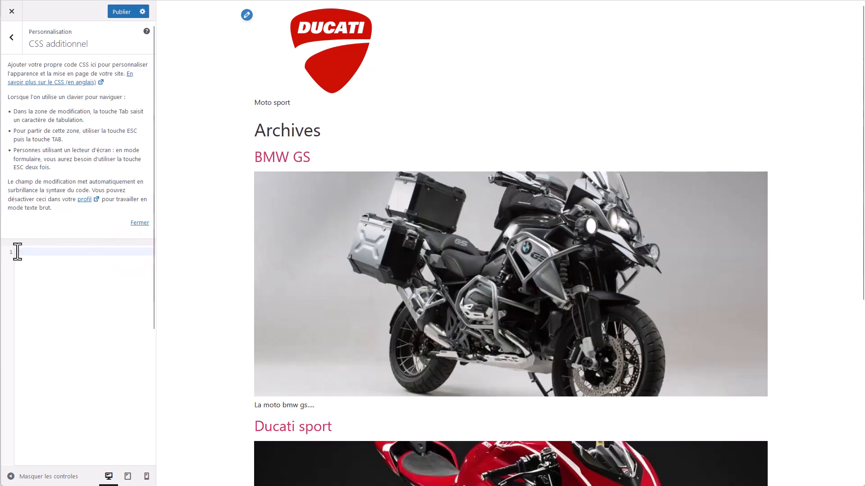
pyautogui.click(122, 15)
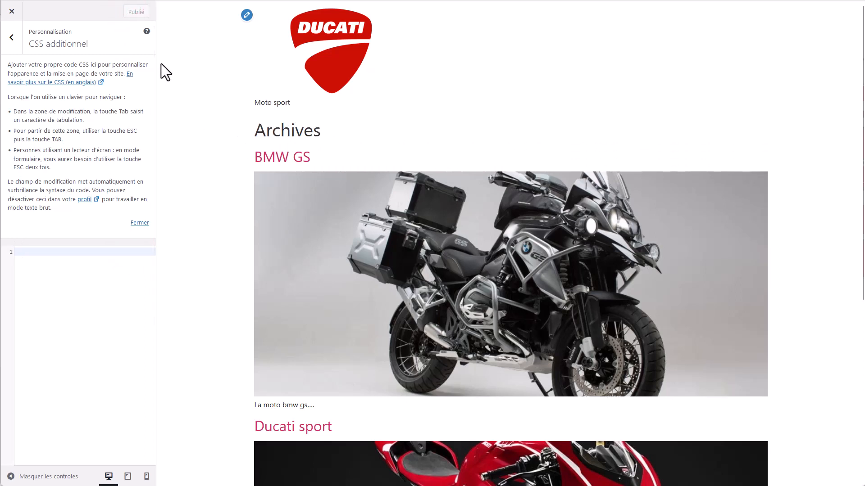
# - Close the customizer and look through the Elementor template options (Modèles) in the dashboard
pyautogui.click(12, 12)
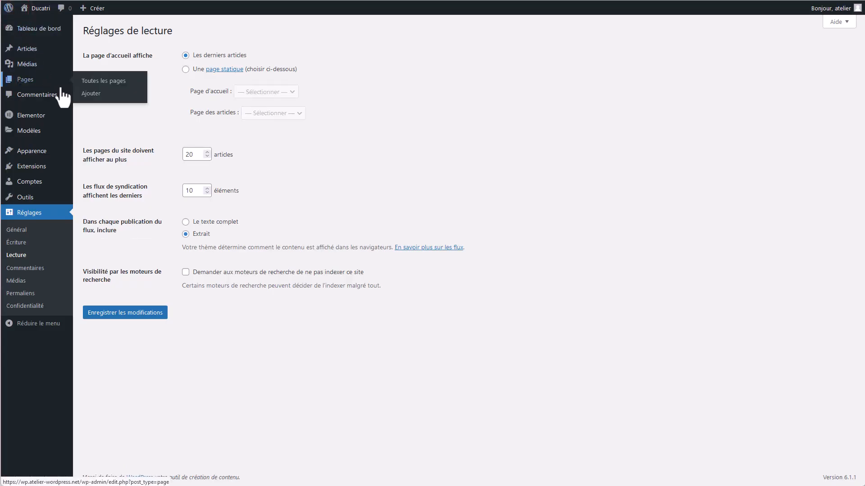
pyautogui.moveTo(32, 140)
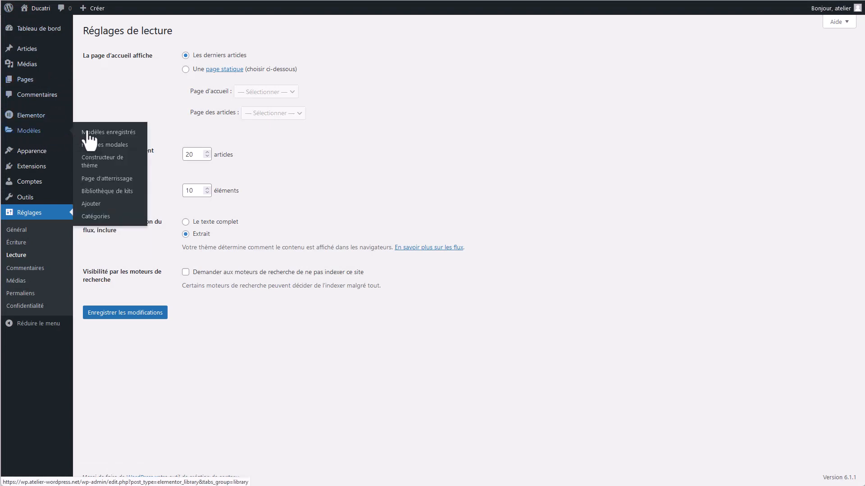